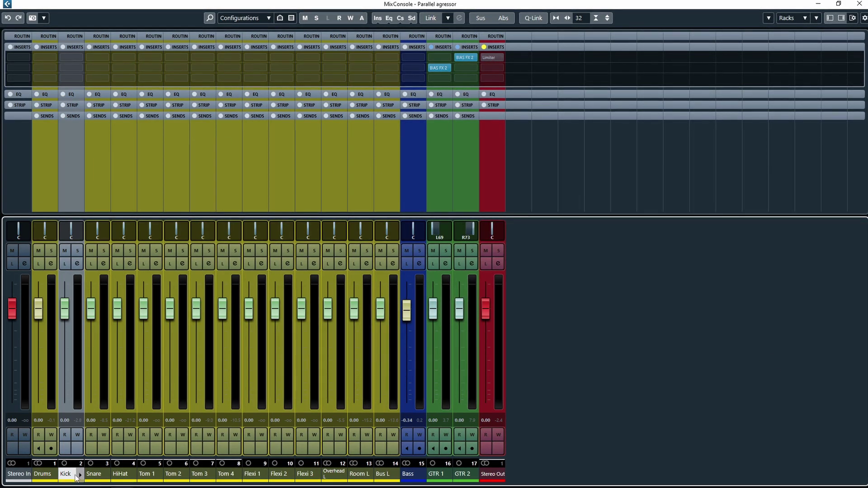
Open the Kick channel's settings to show its equalizer.
left_click(78, 265)
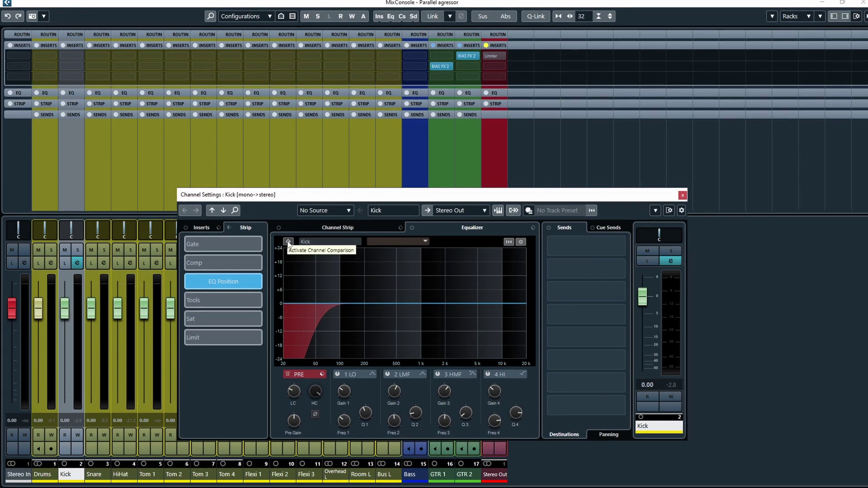
Turn on channel comparison in the Kick EQ and choose Bass as the comparison channel.
left_click(288, 242)
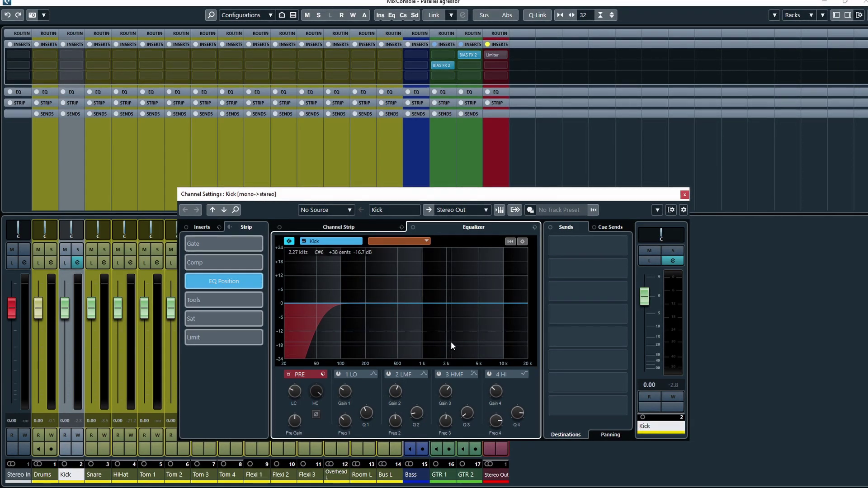
left_click(421, 240)
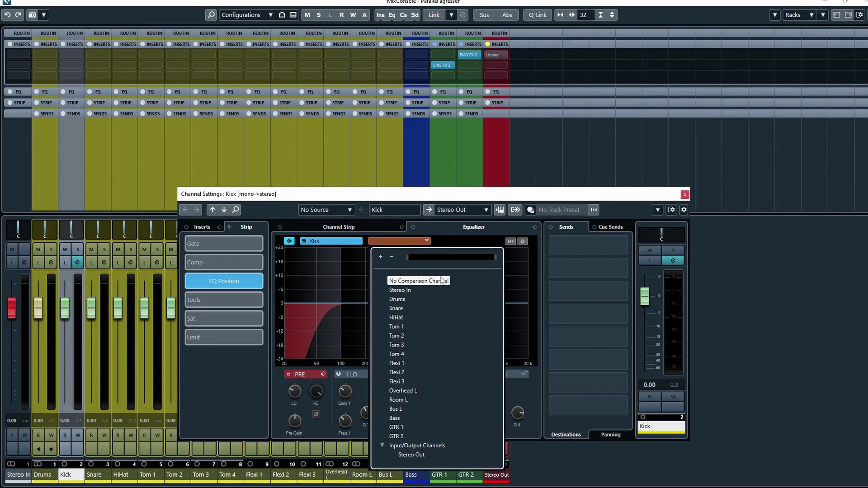
left_click(409, 414)
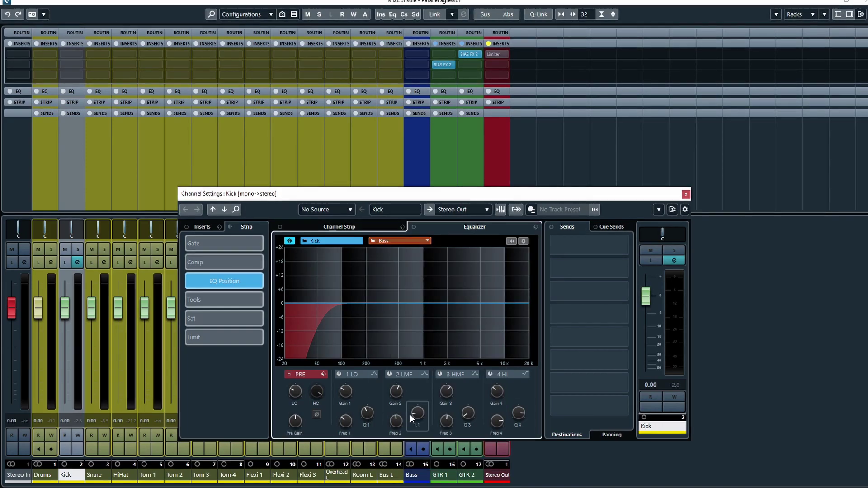
Solo both Kick and Bass and move the channel settings window higher over the mixer.
left_click_drag(426, 198, 381, 307)
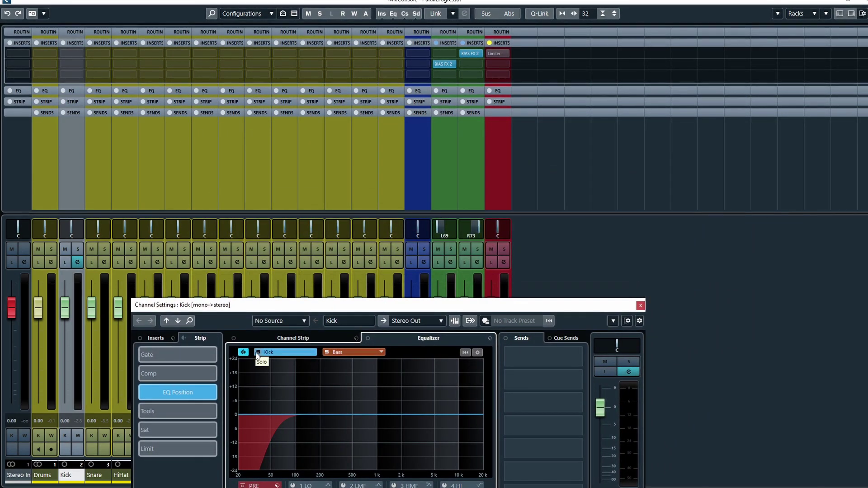
left_click(258, 353)
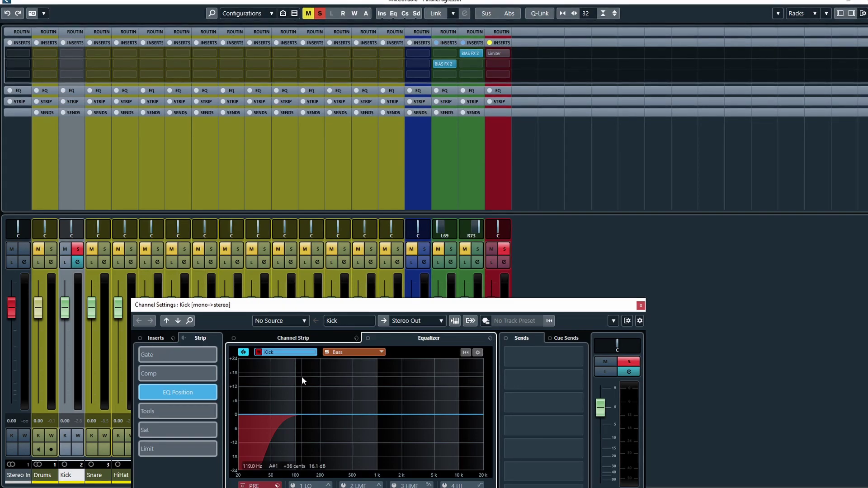
left_click(327, 352)
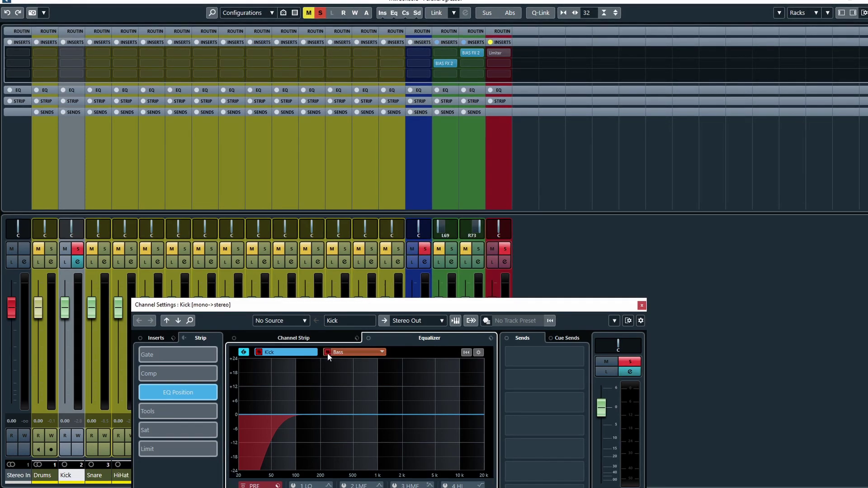
left_click_drag(362, 307, 390, 179)
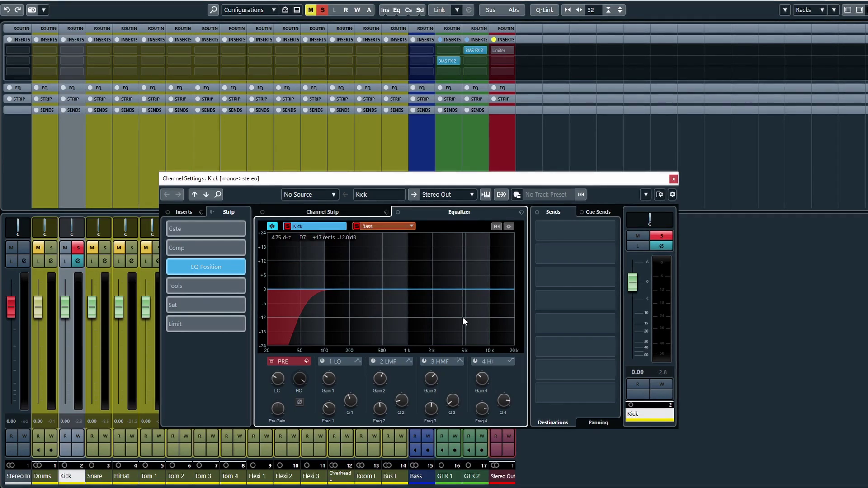
Check the Kick inserts, return to the strip modules, and start playback.
left_click(183, 212)
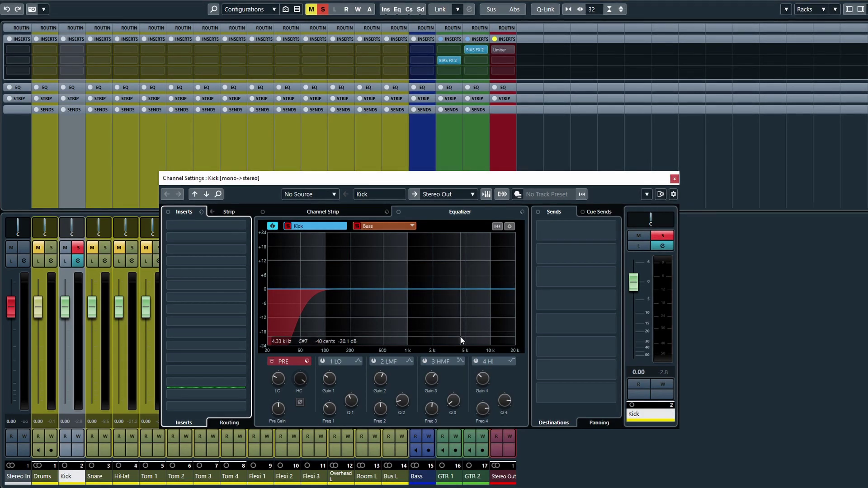
left_click(228, 212)
key("space")
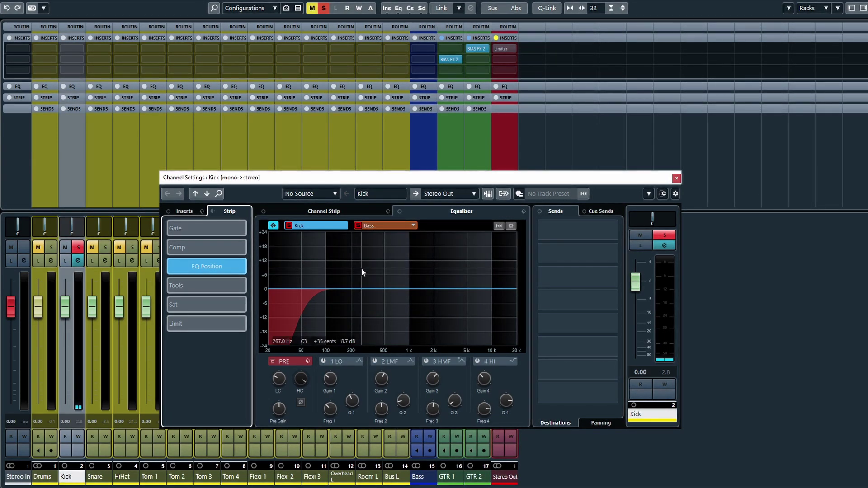
In Equalizer Settings, try sliders then knobs and set reference curve transparency to 64%.
left_click(512, 226)
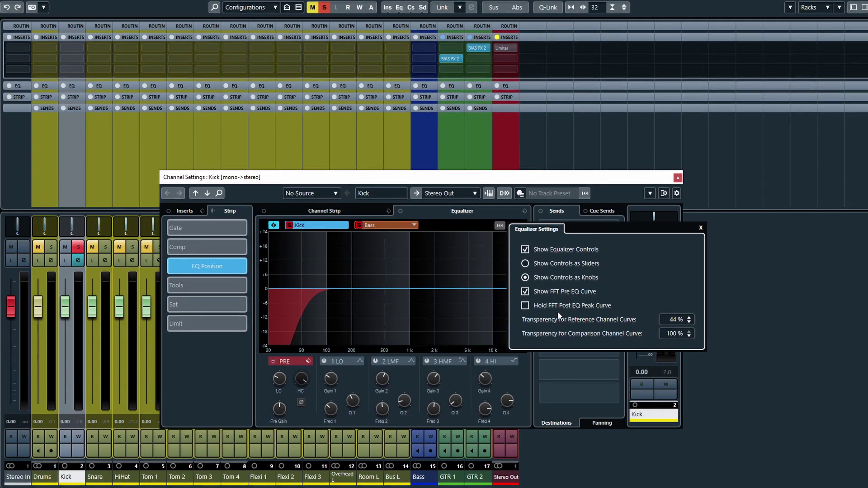
left_click(526, 264)
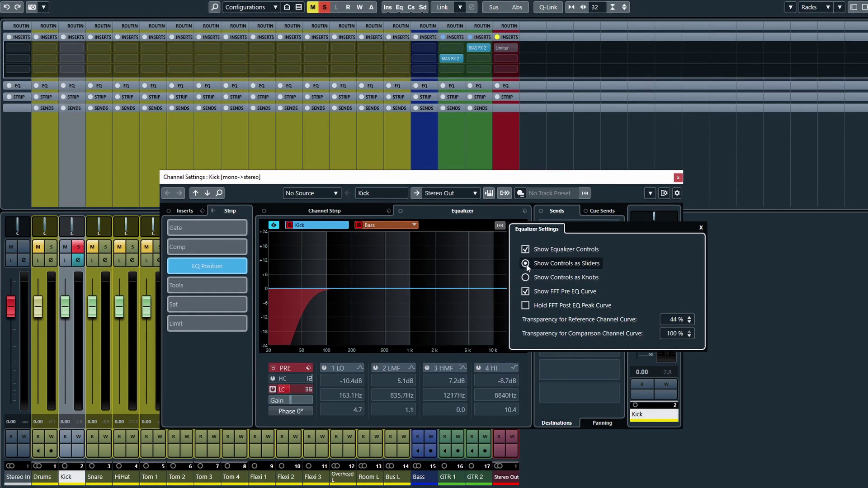
left_click(526, 277)
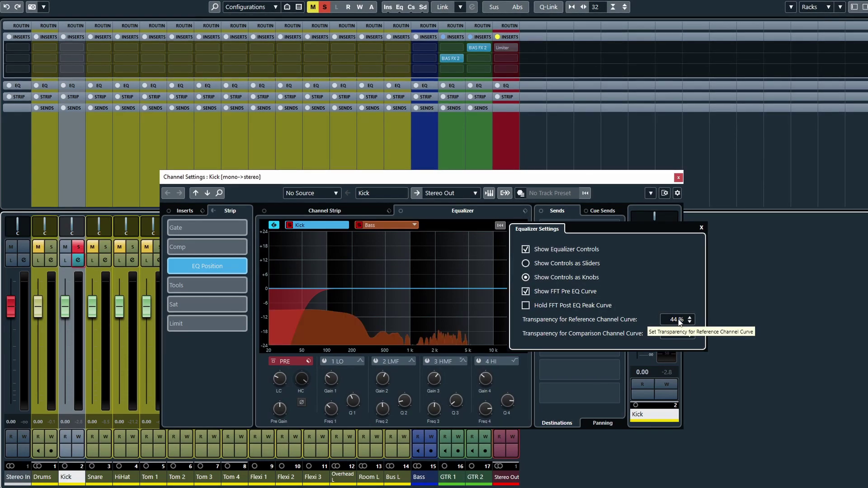
left_click_drag(678, 320, 677, 273)
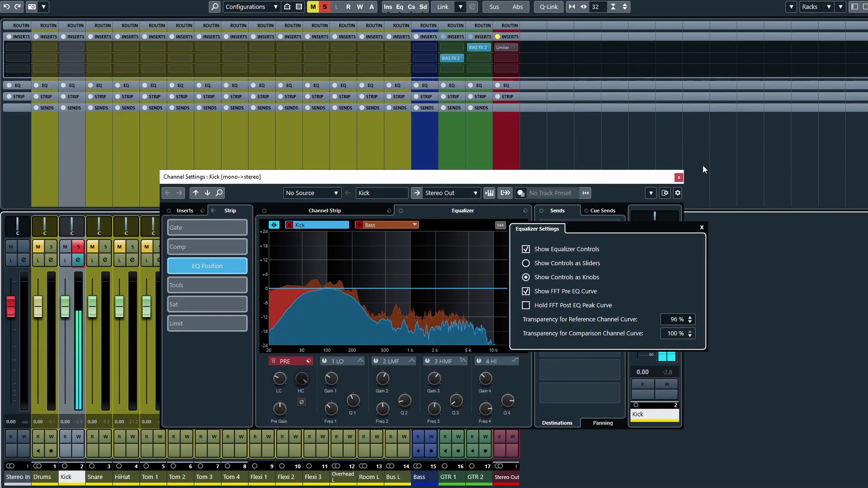
scroll(676, 319, "down", 12)
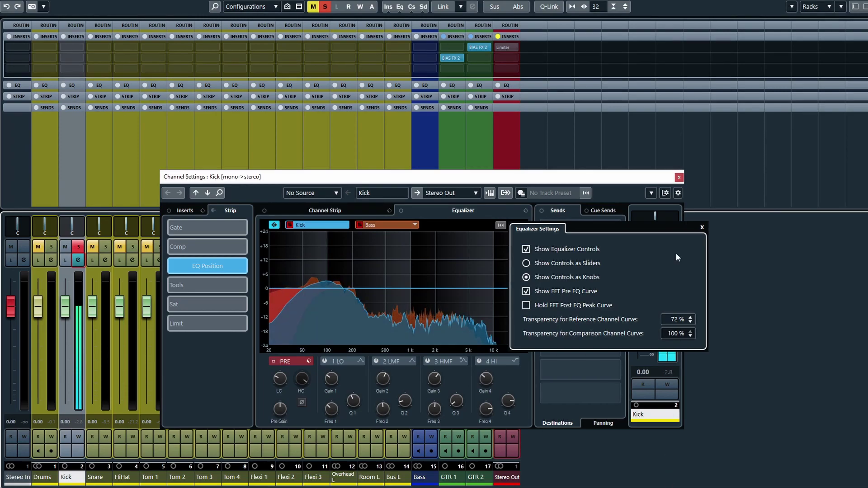
left_click_drag(673, 318, 674, 345)
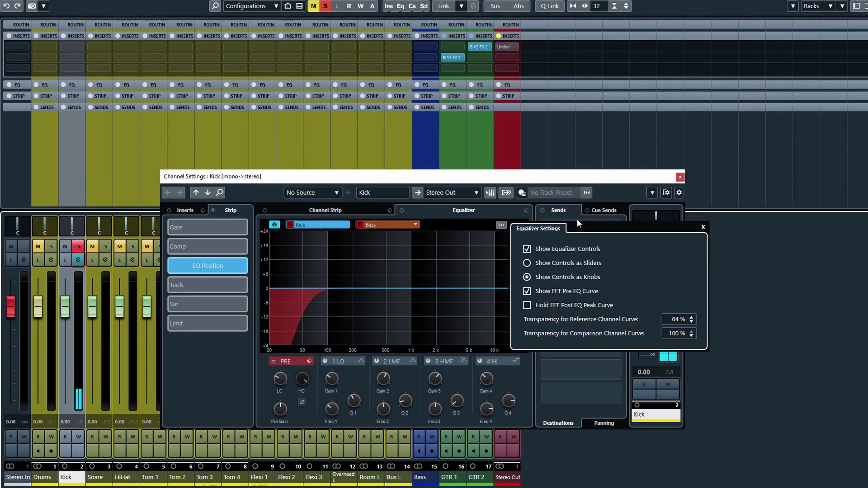
Enable the Kick's low band and cut a notch near 159 Hz while playing.
left_click(454, 221)
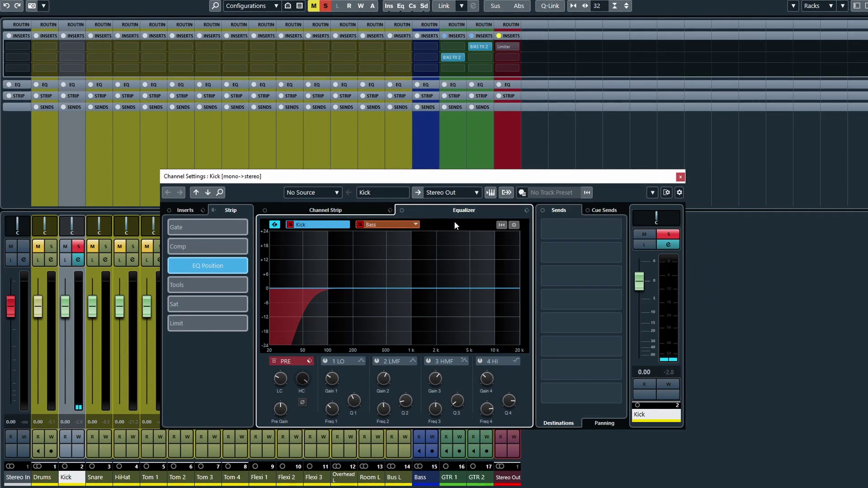
left_click_drag(385, 182, 349, 182)
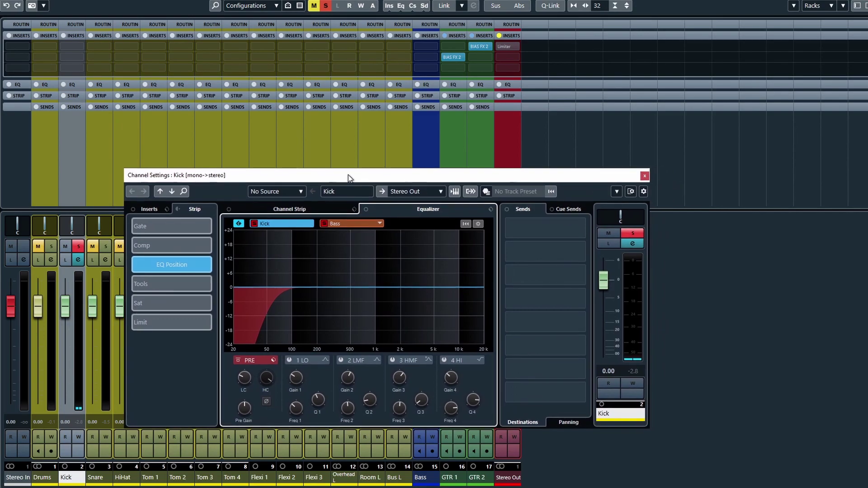
left_click(290, 361)
key("space")
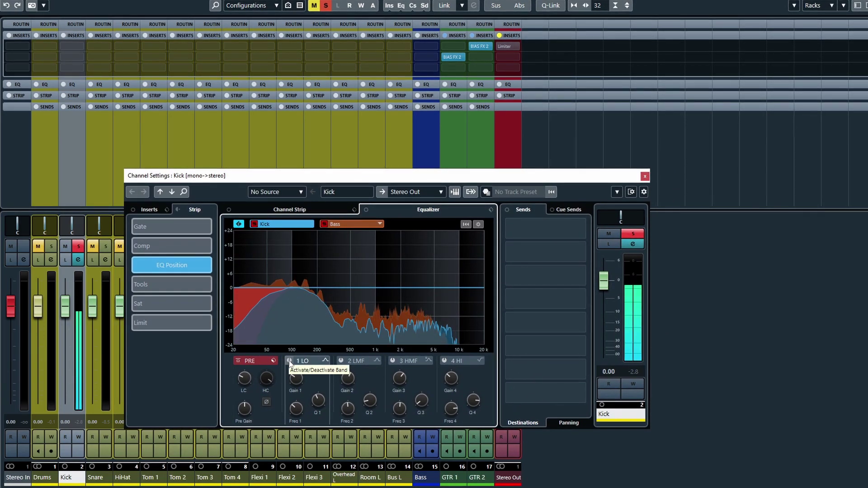
left_click_drag(311, 294, 312, 318)
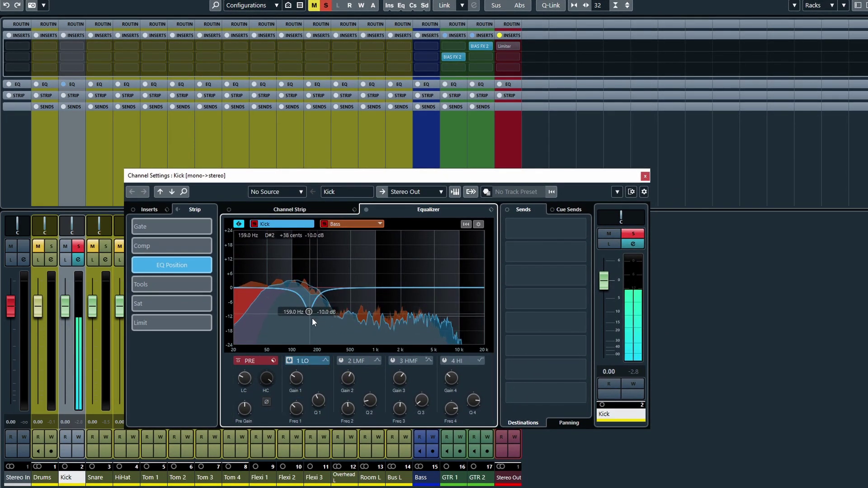
Switch on the Kick's low-mid, high-mid and high bands, then stop playback.
left_click(341, 360)
left_click(392, 361)
left_click(445, 361)
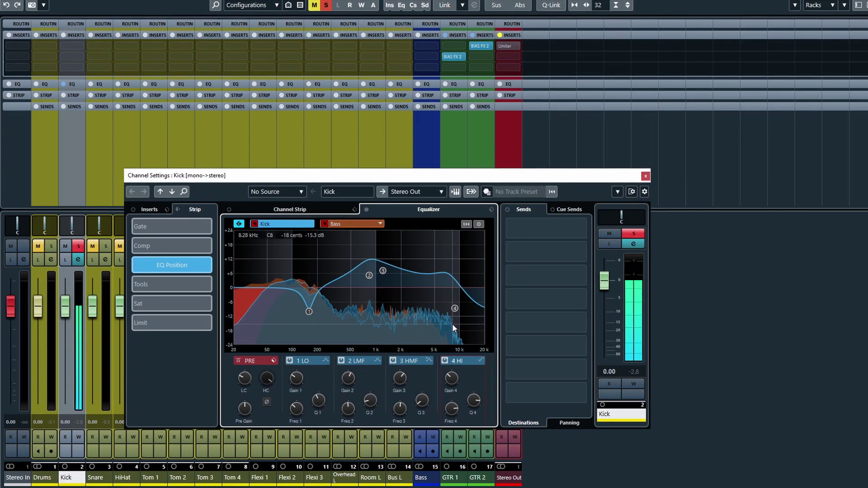
key("space")
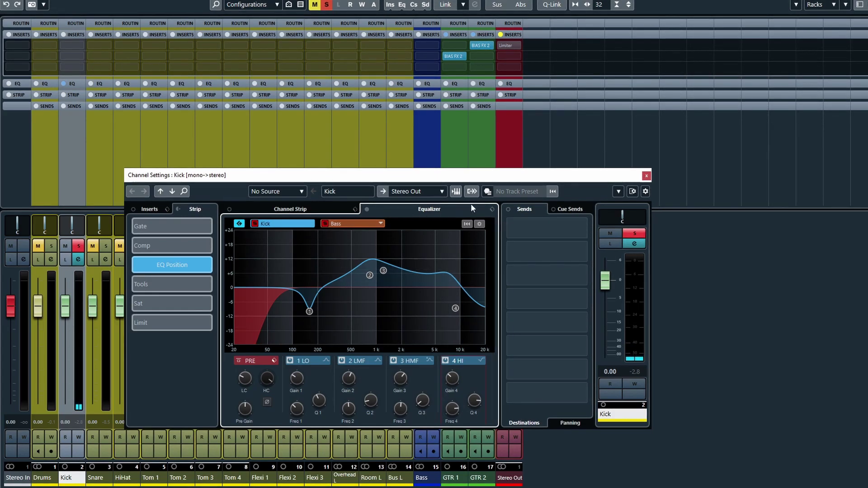
Switch Channel Settings to Bass, check its inserts, and play to compare bass and kick spectra.
left_click(361, 224)
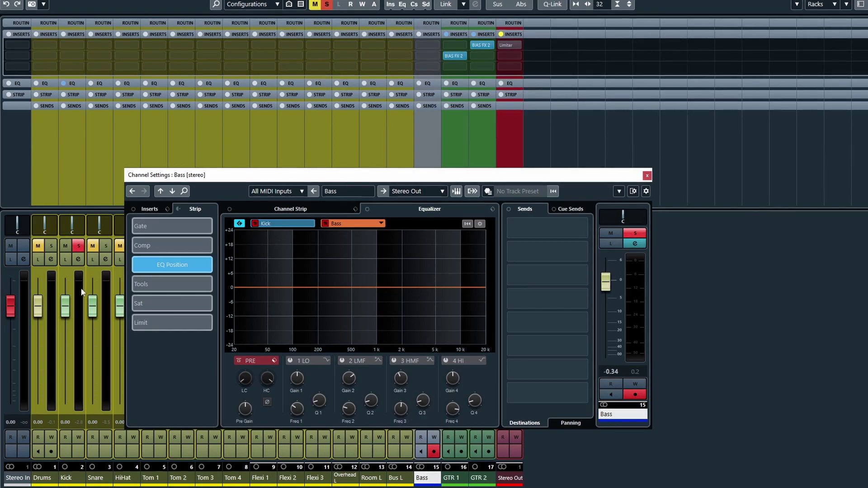
left_click(150, 209)
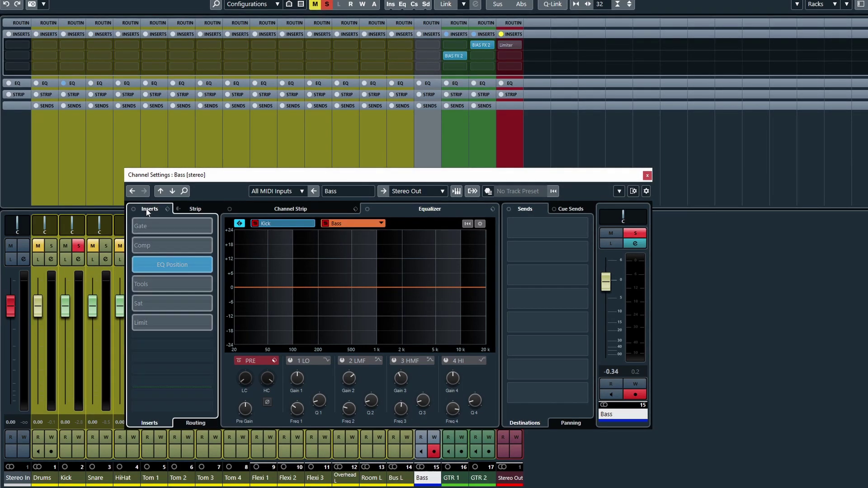
mouse_move(179, 397)
left_click(192, 209)
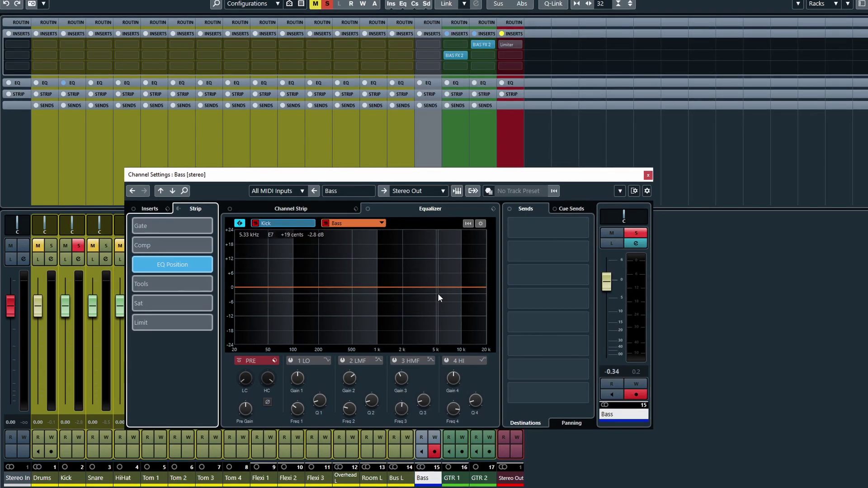
key("space")
key("space")
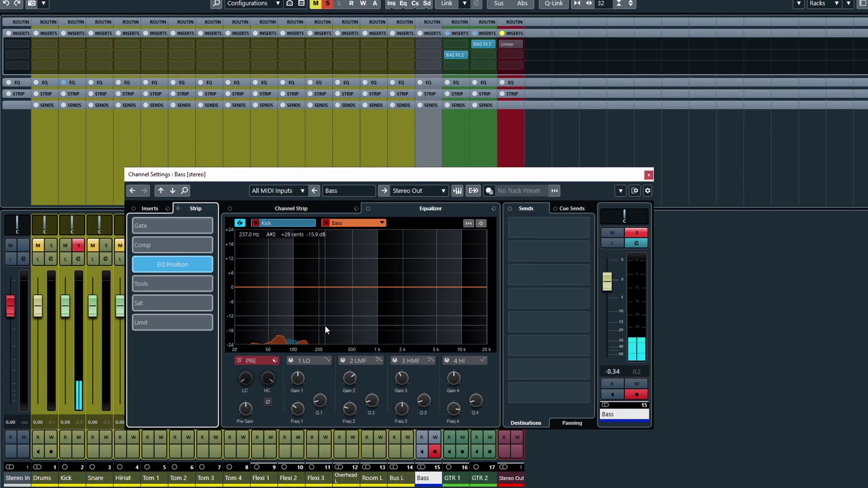
key("space")
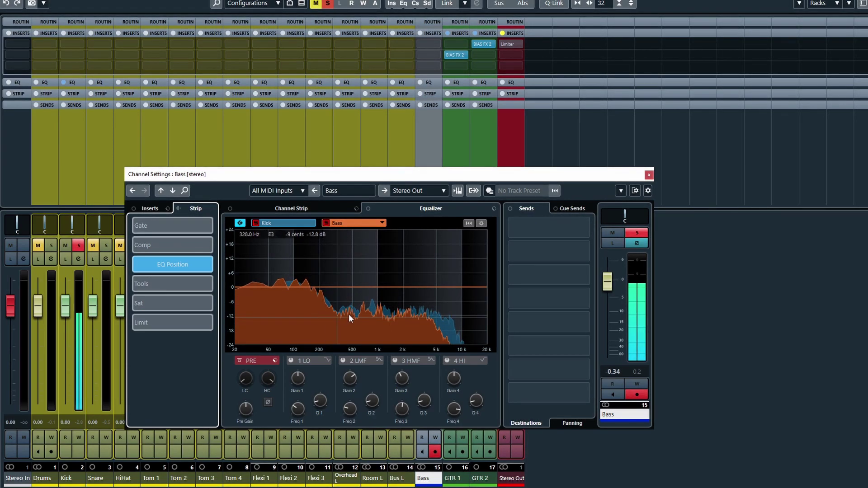
key("space")
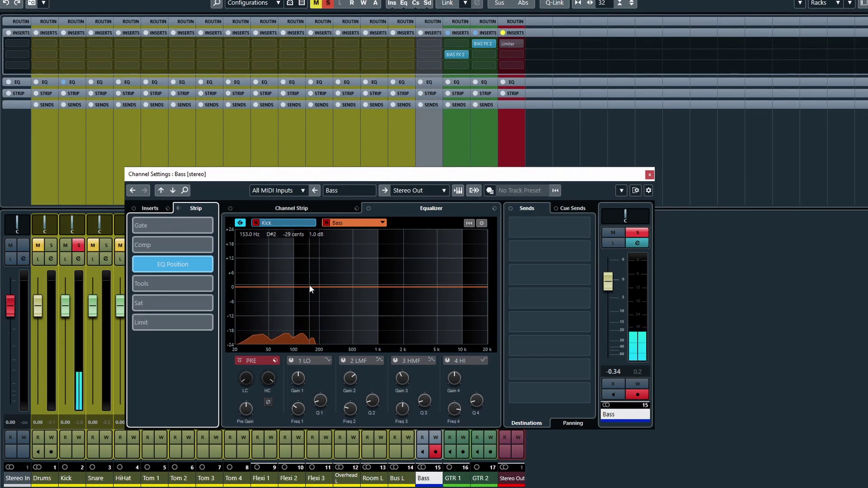
Enable the Bass low band and boost it to about 198 Hz during playback.
left_click(291, 360)
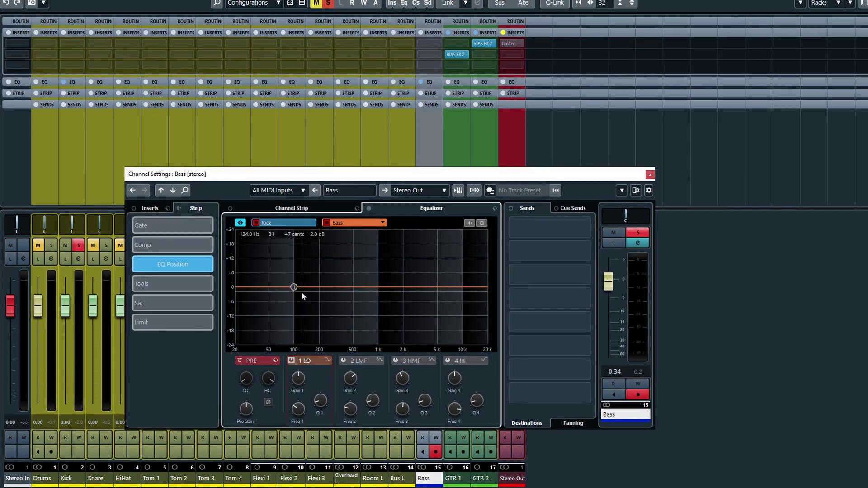
key("space")
left_click_drag(301, 292, 420, 292)
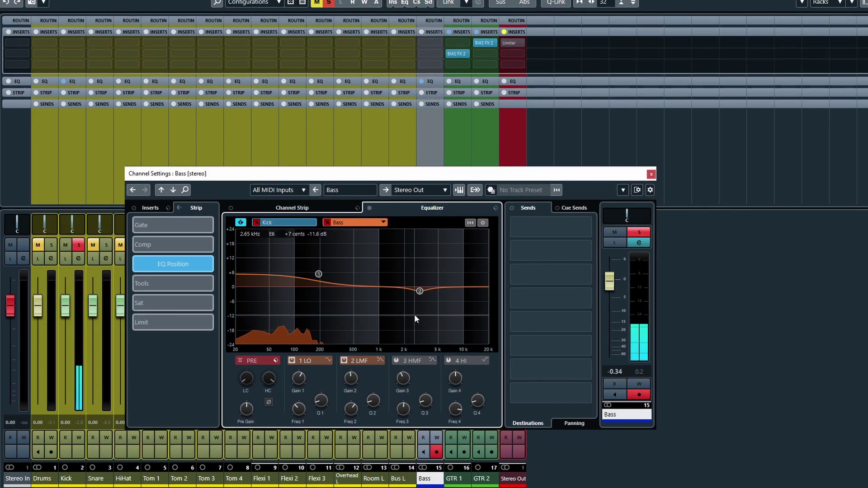
mouse_move(464, 179)
left_mouse_down()
mouse_move(504, 154)
mouse_move(473, 173)
left_mouse_up()
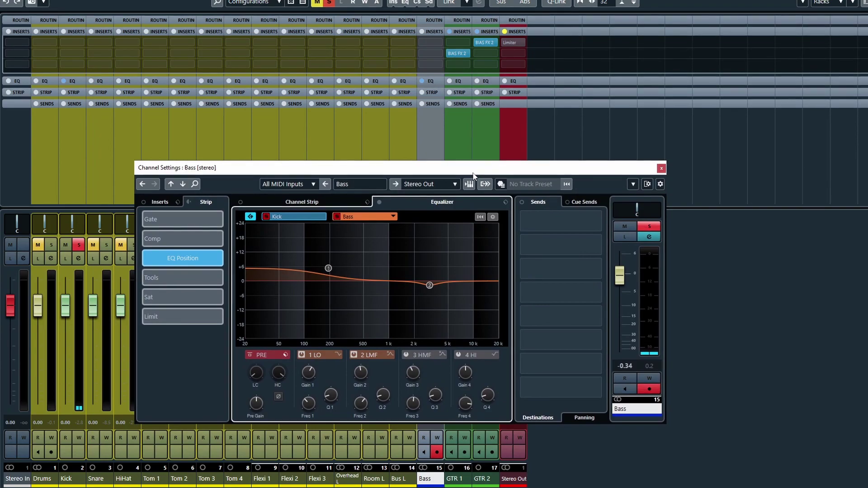
Return to the equalizer curve and switch Channel Settings to the Kick channel.
left_click(286, 199)
left_click(407, 201)
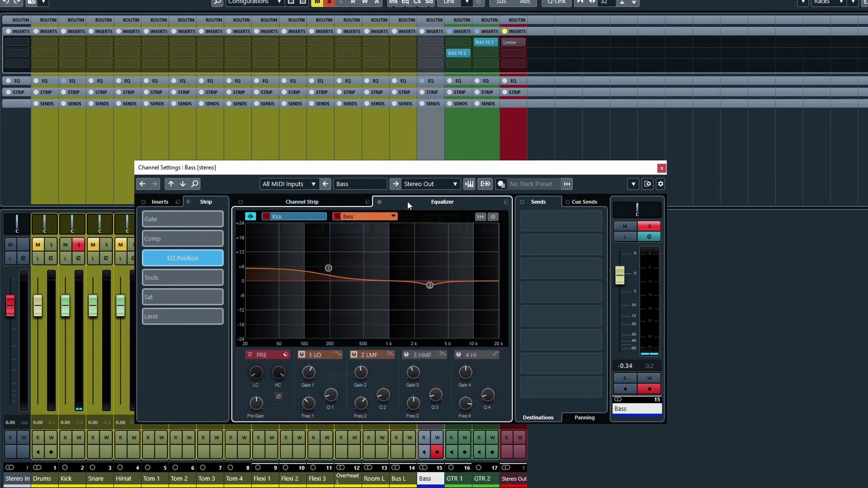
left_click(299, 216)
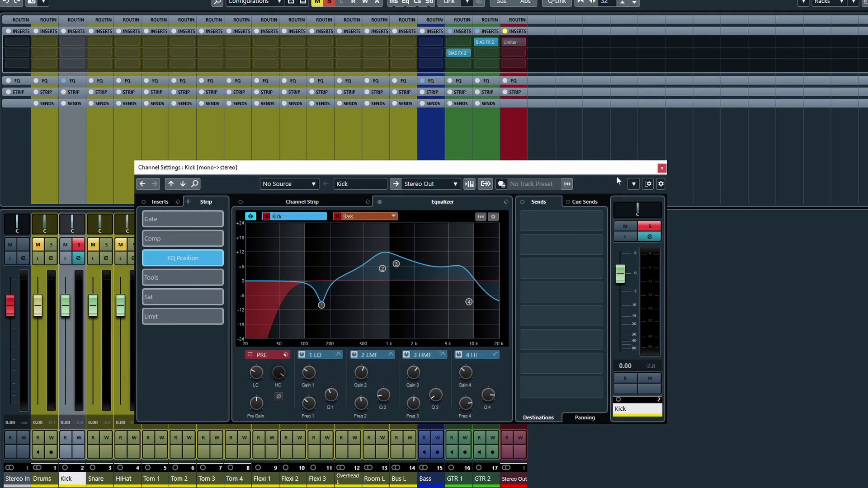
Turn off the Bass solo and reopen the Kick channel settings.
left_click(661, 169)
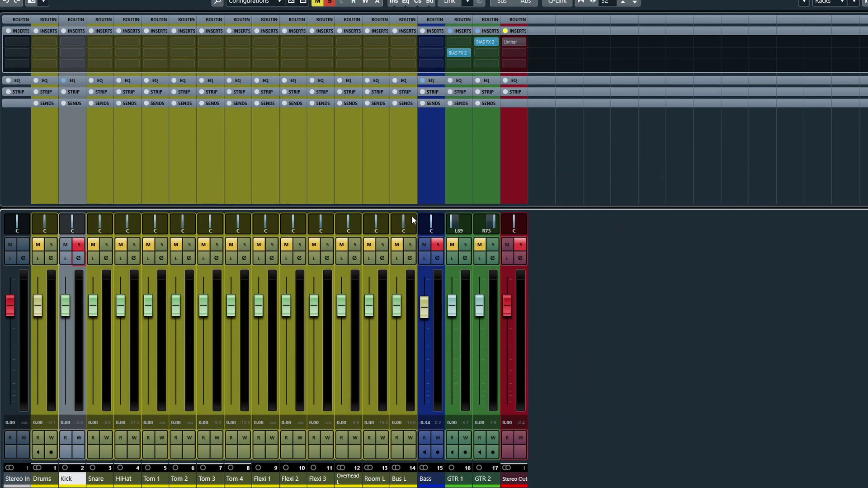
left_click(78, 257)
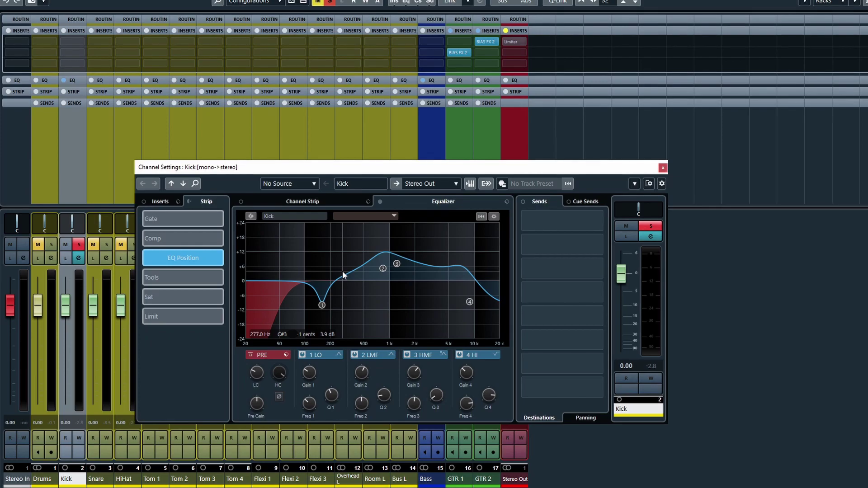
left_click(663, 167)
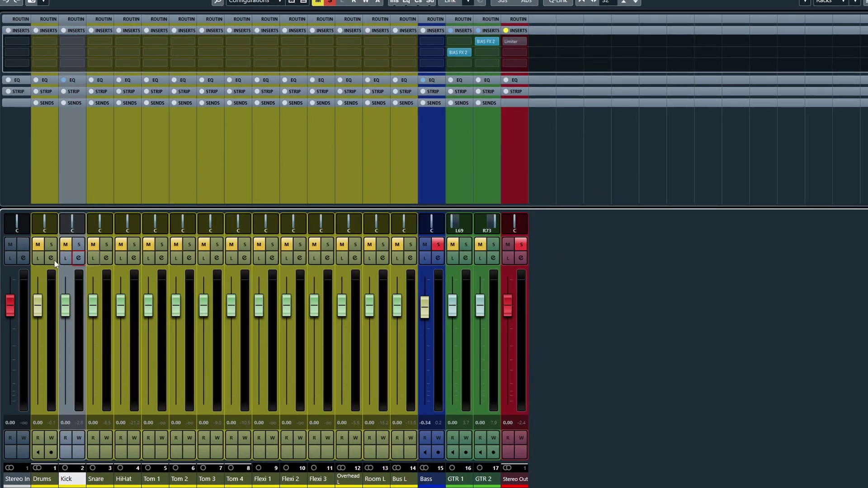
left_click(437, 246)
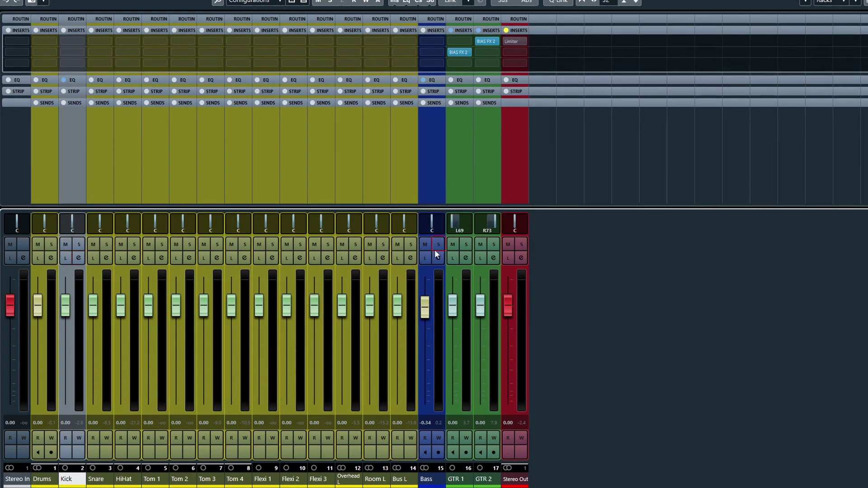
left_click(79, 258)
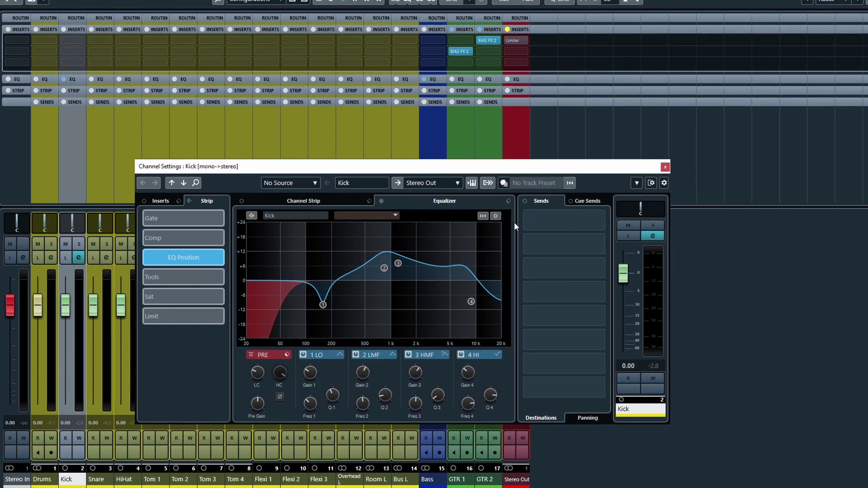
mouse_move(524, 223)
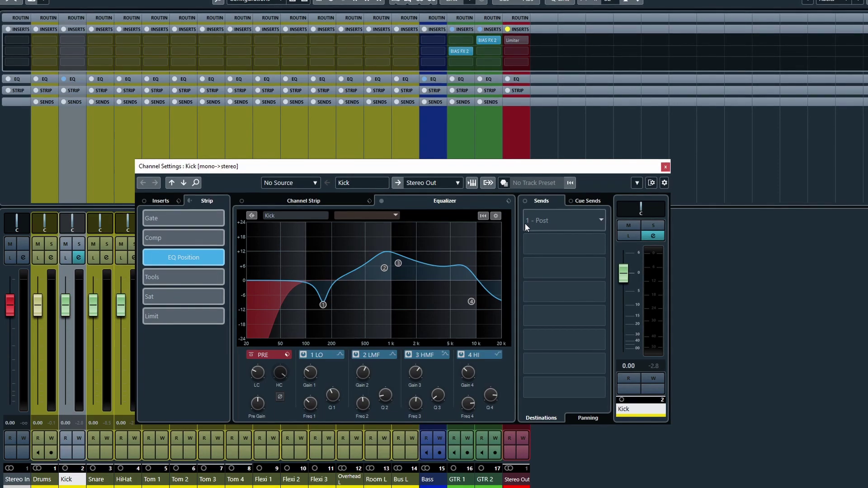